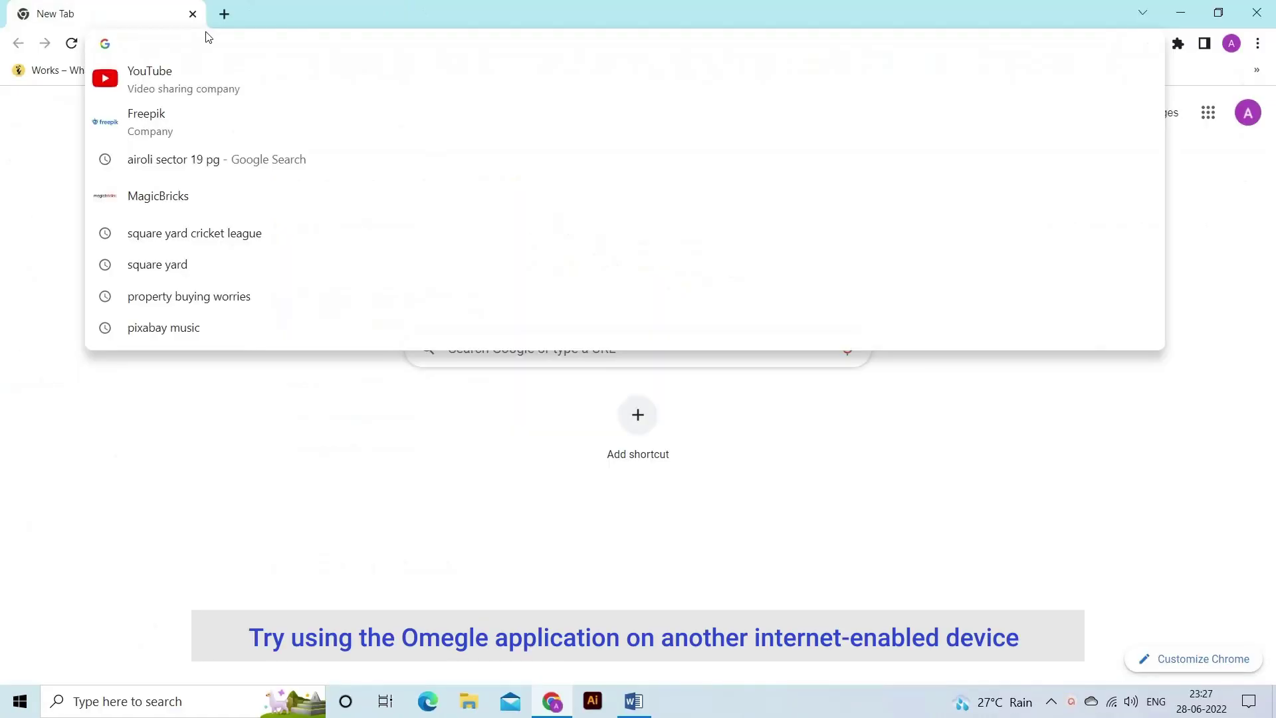
pyautogui.write('omegle')
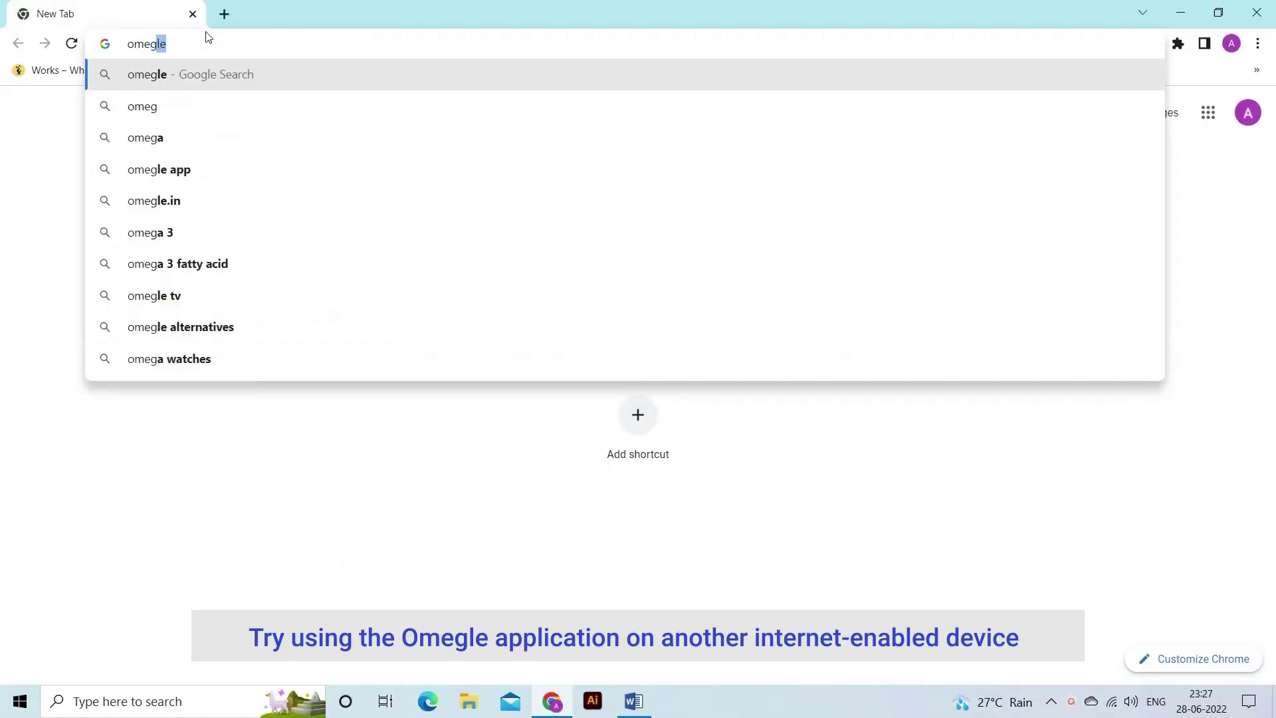
# Search for omegle and open the official 'Omegle: Talk to strangers!' site from the results
pyautogui.press('Return')
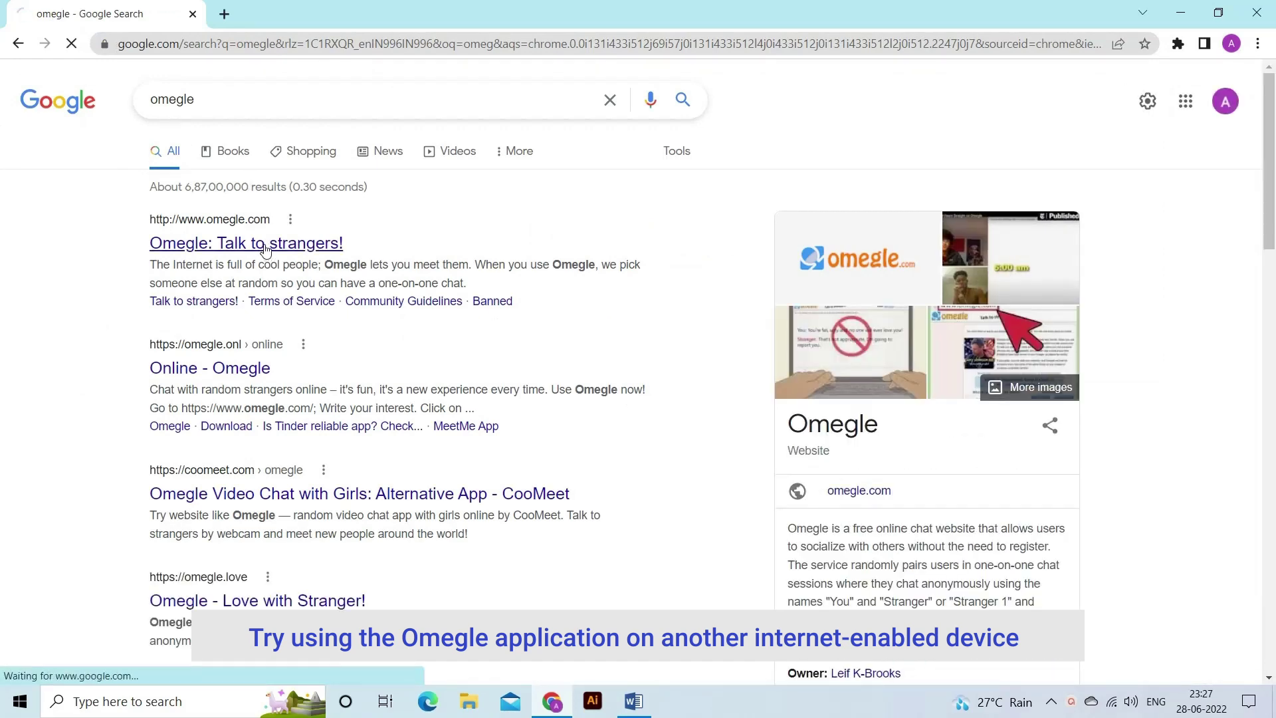
pyautogui.click(266, 250)
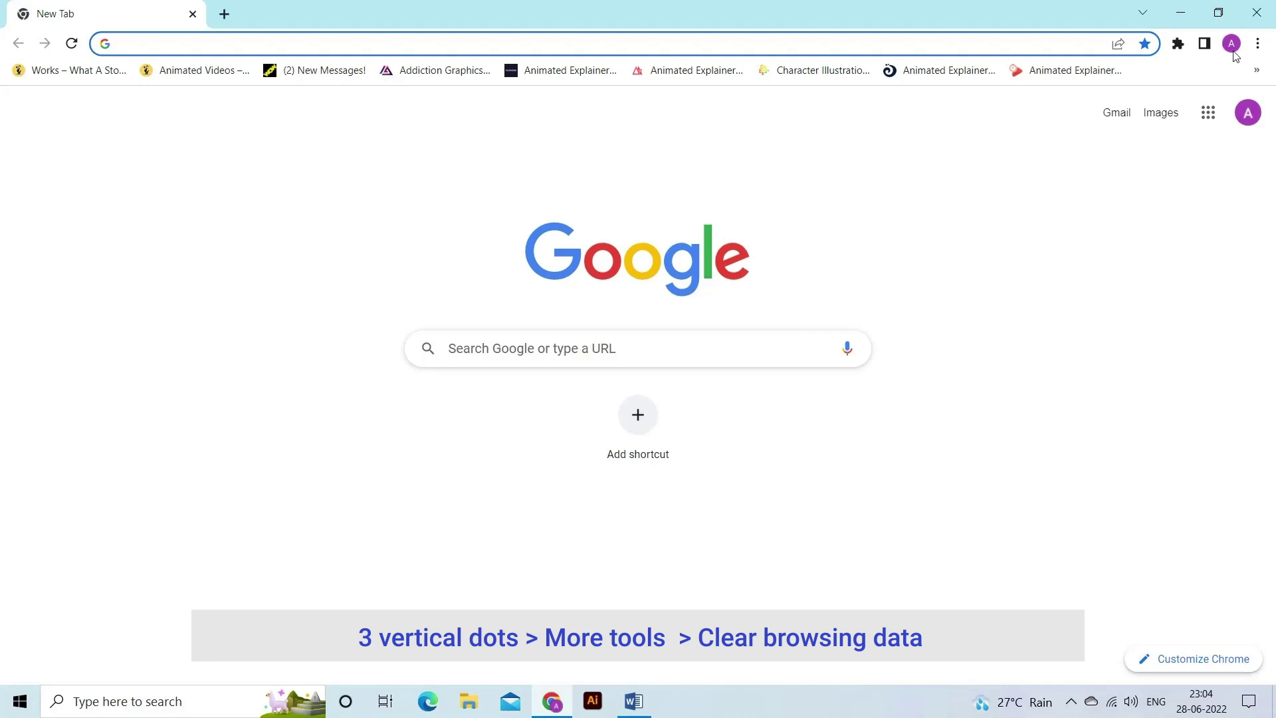
# Reach Chrome's Clear browsing data dialog from the three-dots menu via More tools
pyautogui.click(1257, 43)
pyautogui.moveTo(1075, 330)
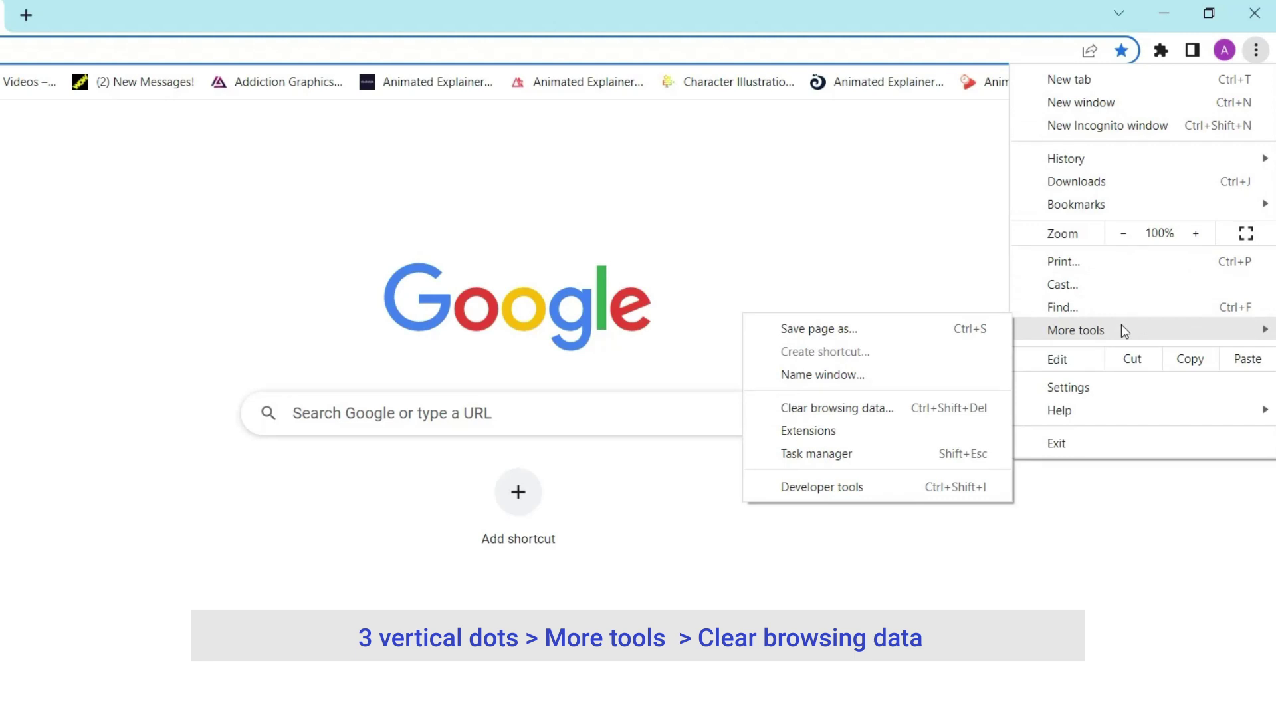
pyautogui.click(822, 418)
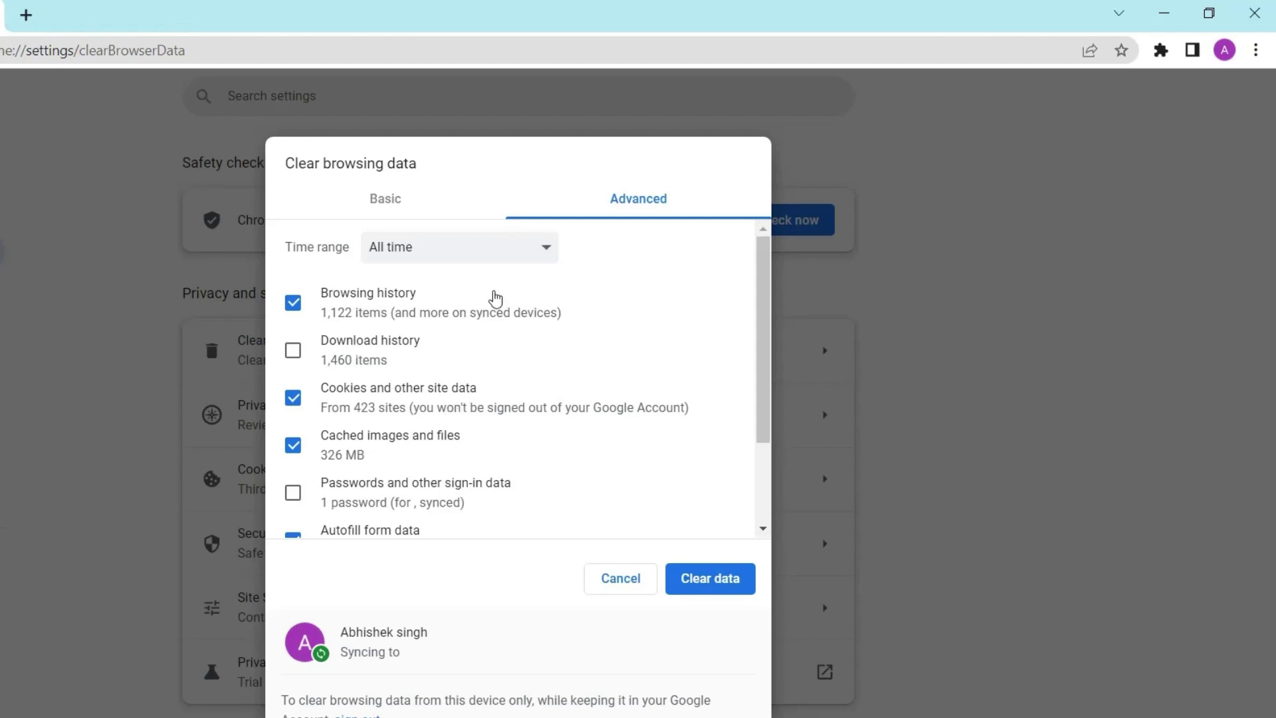
# Pick the time range of Chrome browsing data, cookies and cached files to clear
pyautogui.click(494, 256)
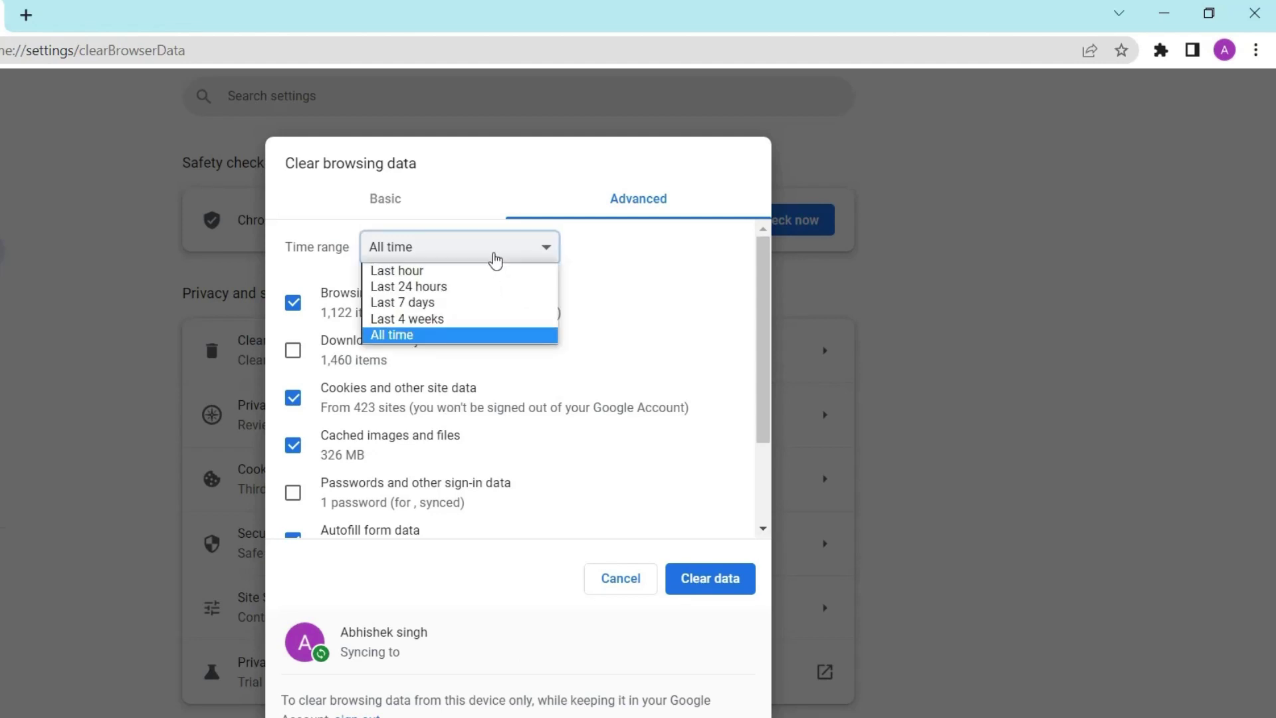
pyautogui.click(449, 286)
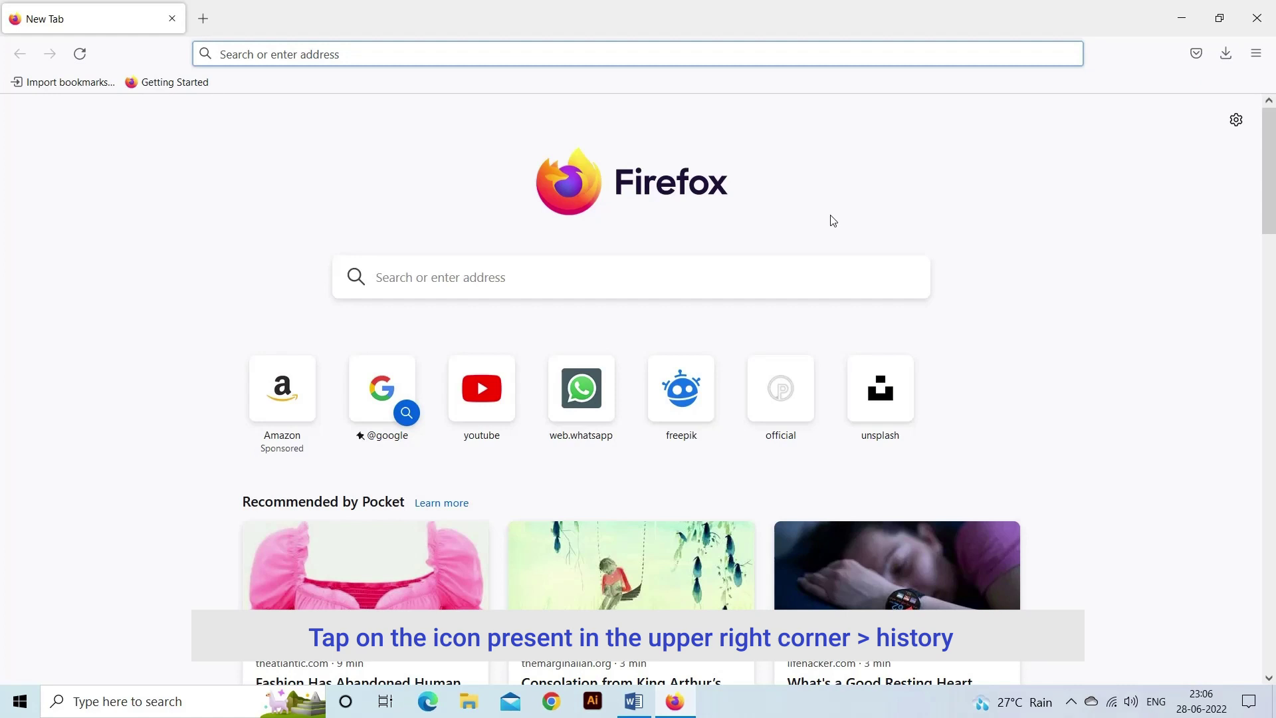
# Reach Firefox's Clear recent history window from the hamburger menu's History entry
pyautogui.click(1255, 53)
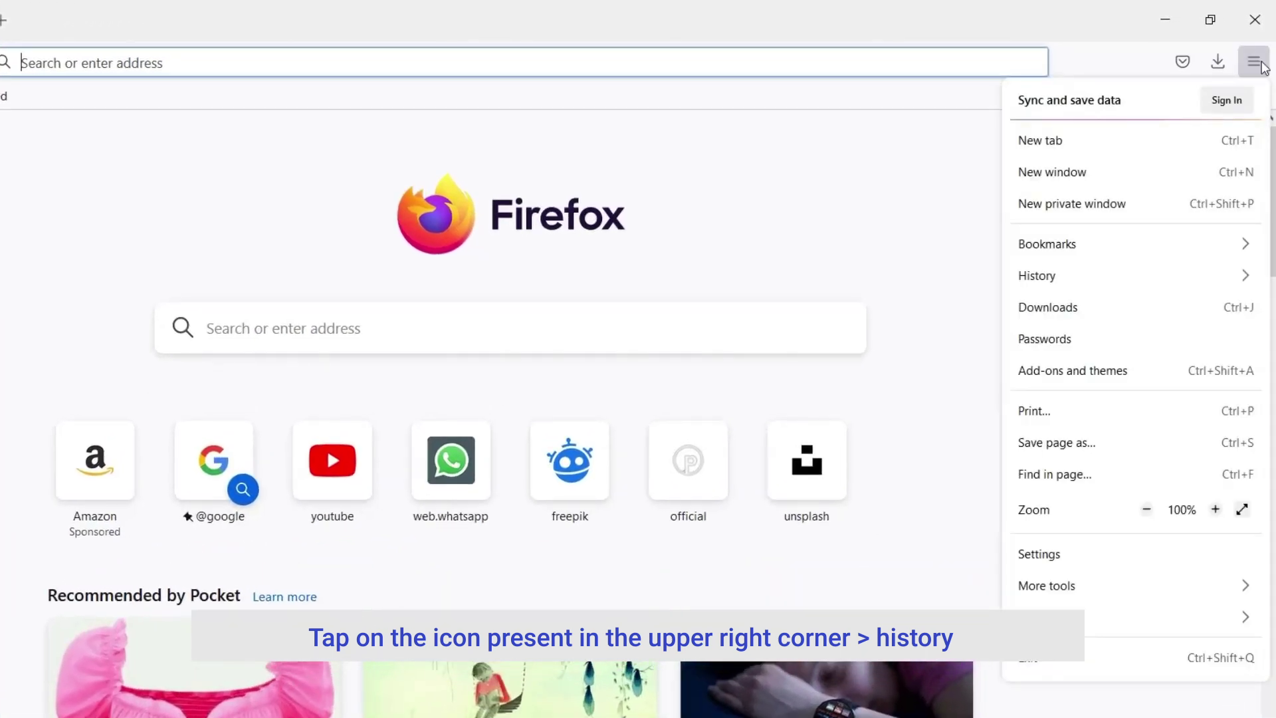
pyautogui.click(1141, 276)
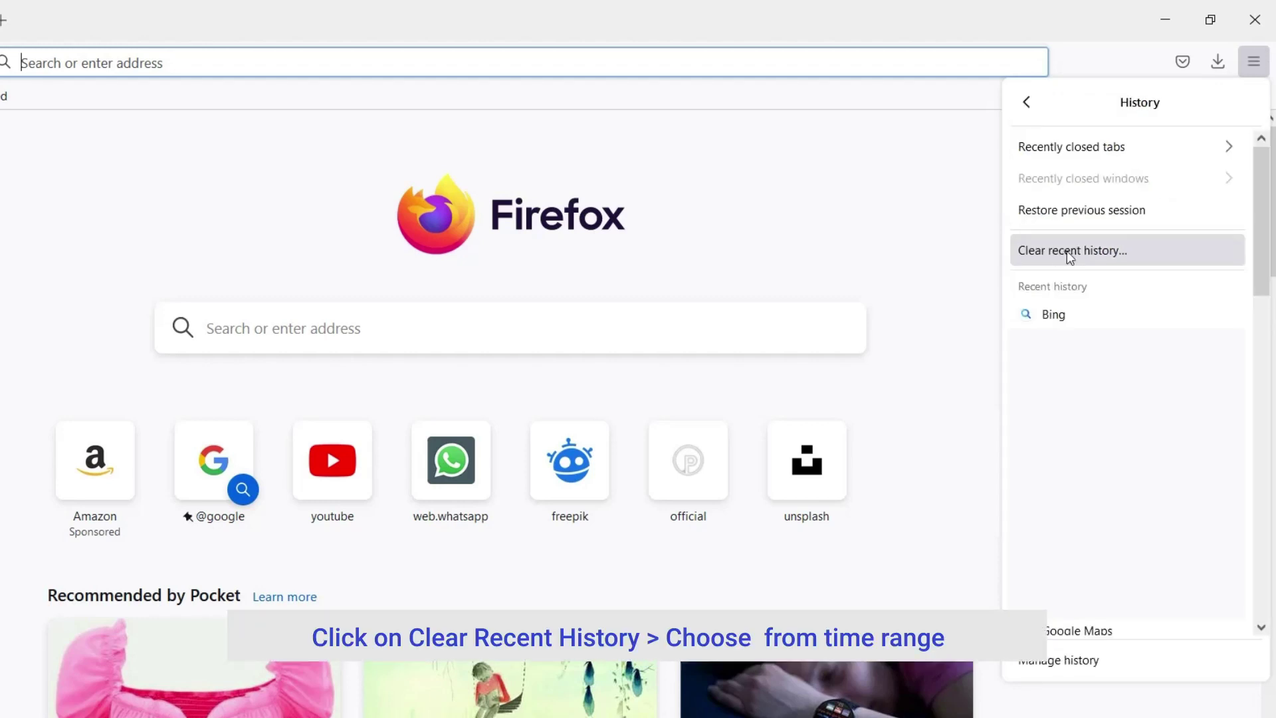
pyautogui.click(1105, 252)
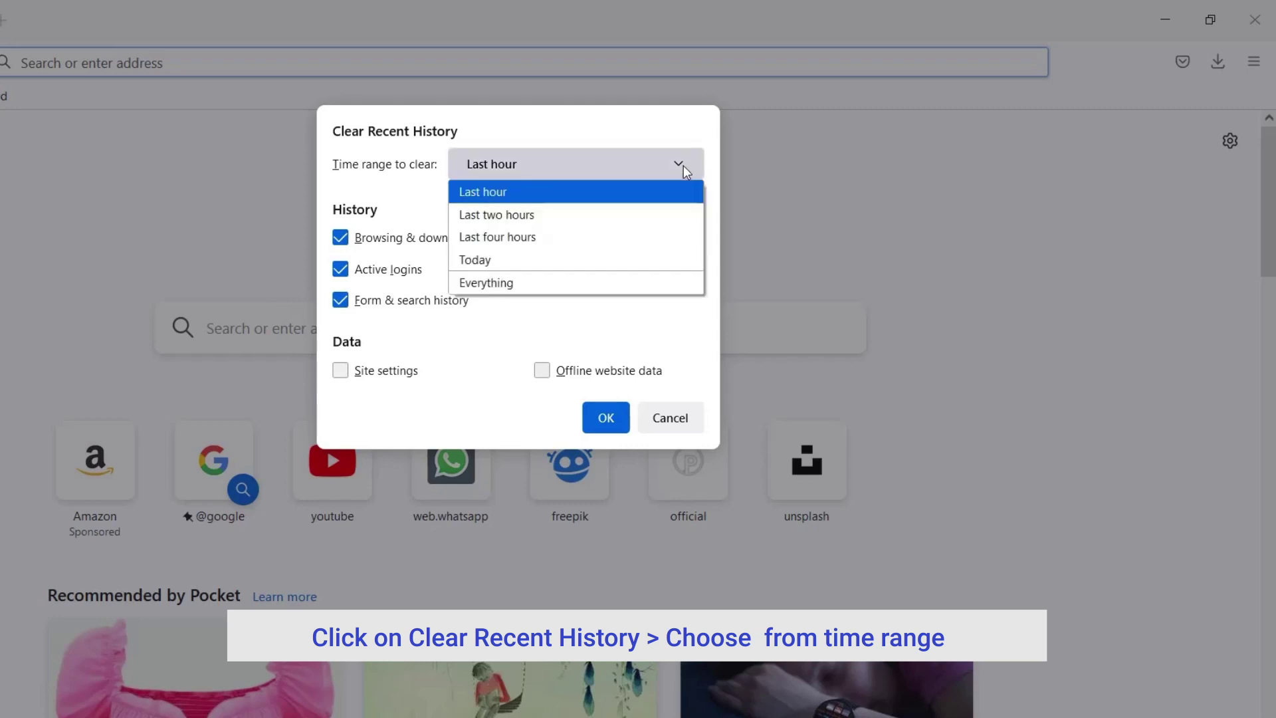
# Set the time range to Everything so history, cookies and cache clear for all time
pyautogui.click(504, 283)
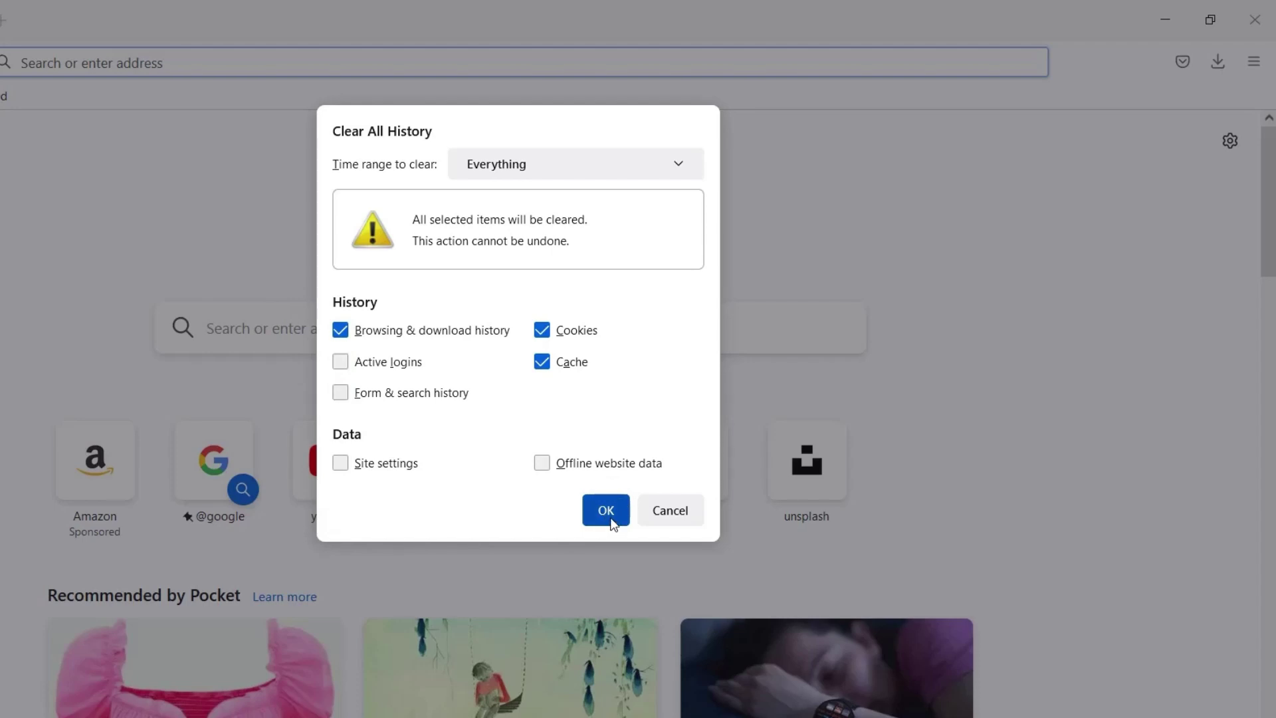
pyautogui.click(607, 511)
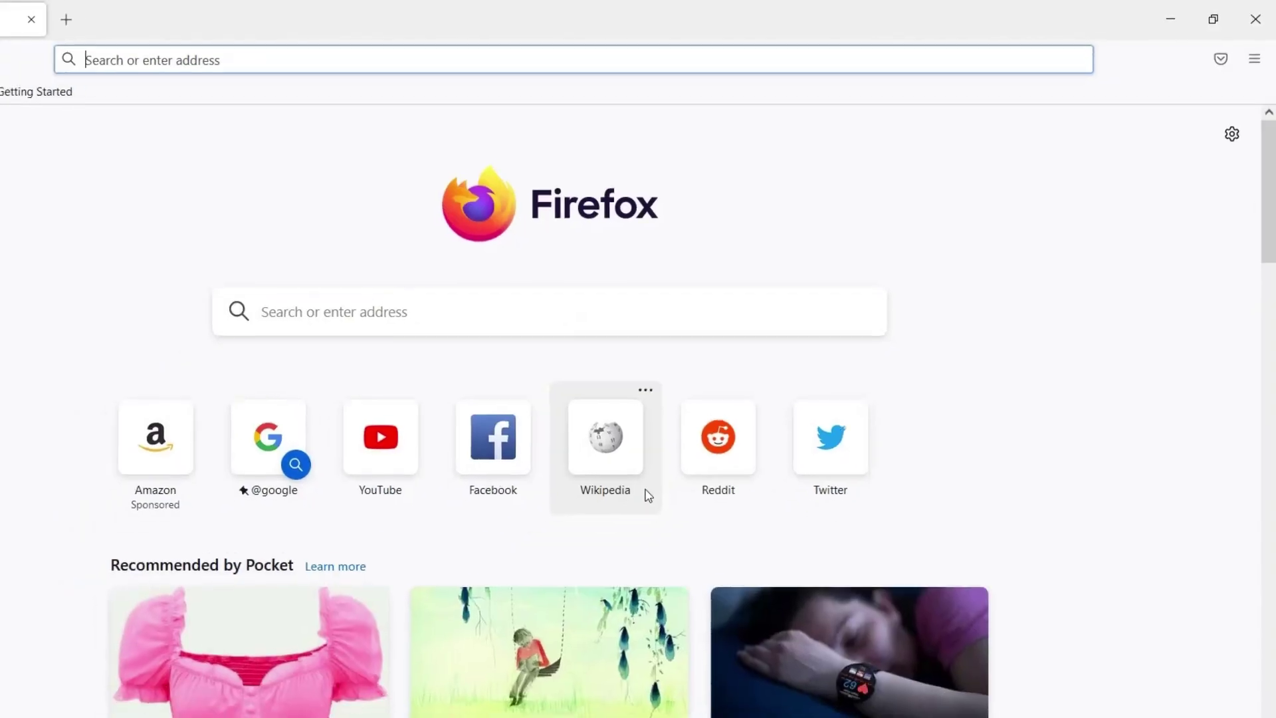